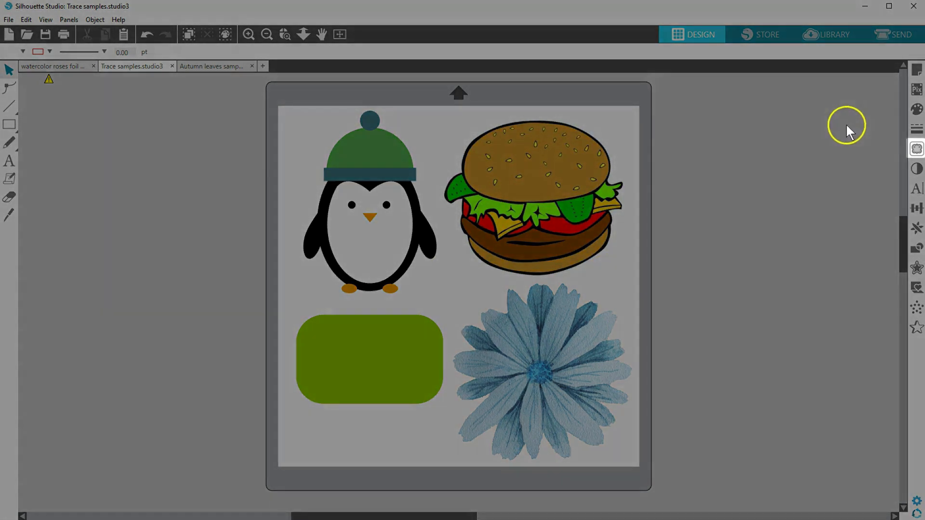
Step: Open the Trace tools and select a trace area about 11.8 in wide around all four sample images, adjusting its edges
{"action": "left_click", "coordinate": [920, 155]}
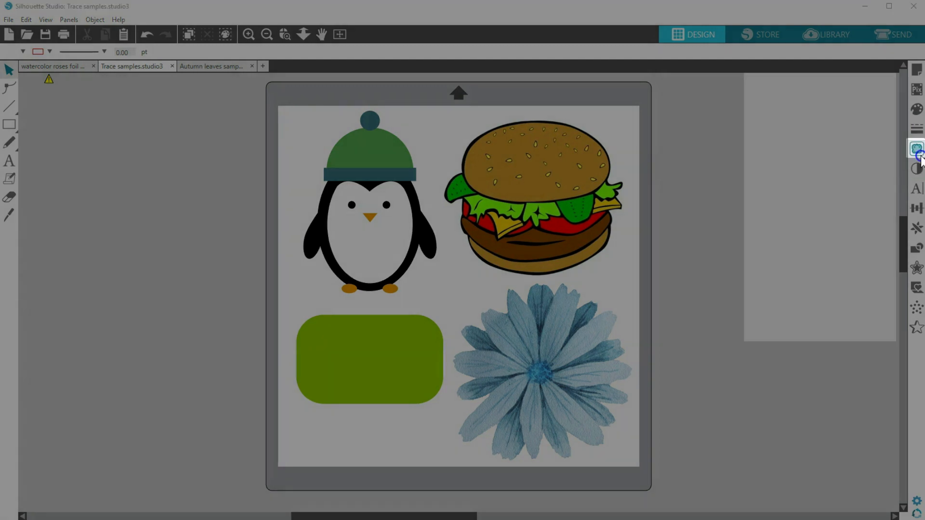
{"action": "left_click_drag", "start_coordinate": [869, 78], "coordinate": [779, 101]}
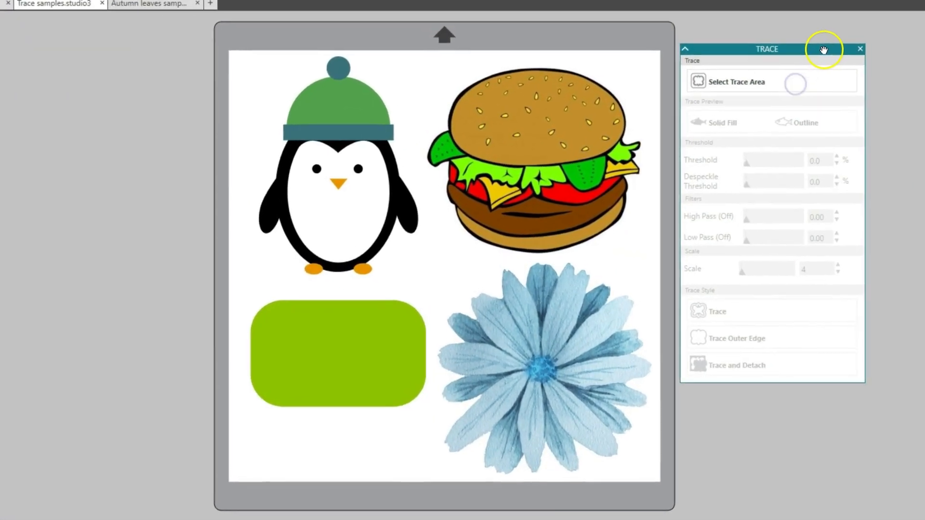
{"action": "left_click", "coordinate": [751, 75]}
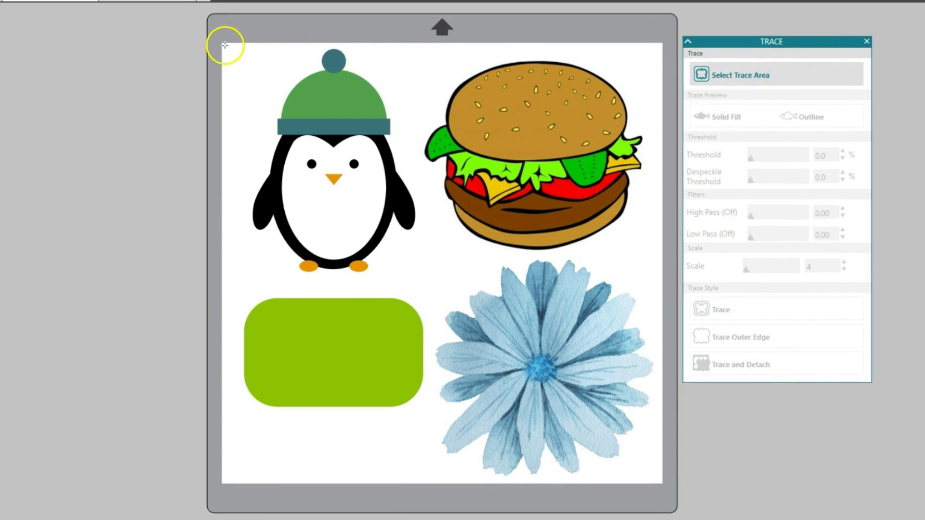
{"action": "mouse_move", "coordinate": [226, 45]}
{"action": "left_mouse_down"}
{"action": "mouse_move", "coordinate": [409, 289]}
{"action": "mouse_move", "coordinate": [581, 453]}
{"action": "mouse_move", "coordinate": [657, 477]}
{"action": "left_mouse_up"}
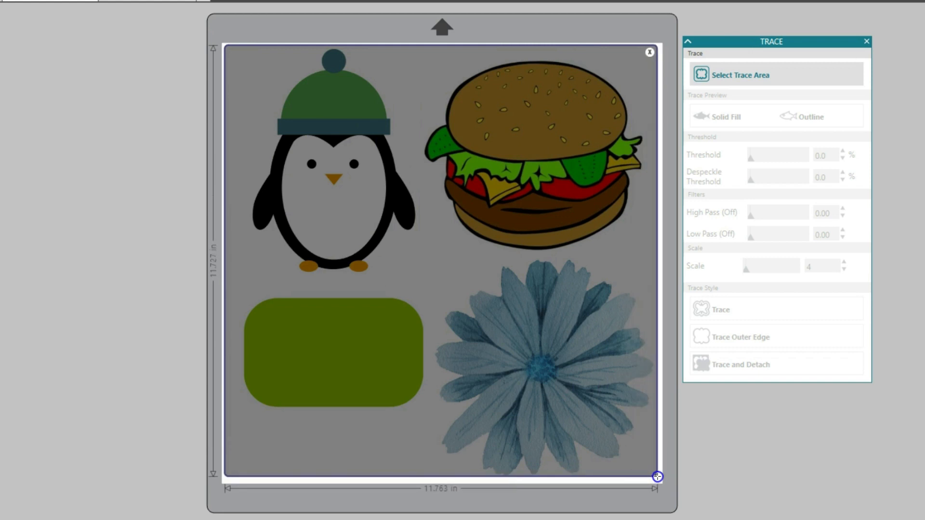
{"action": "mouse_move", "coordinate": [440, 482]}
{"action": "left_mouse_down"}
{"action": "mouse_move", "coordinate": [442, 493]}
{"action": "mouse_move", "coordinate": [441, 455]}
{"action": "mouse_move", "coordinate": [442, 485]}
{"action": "left_mouse_up"}
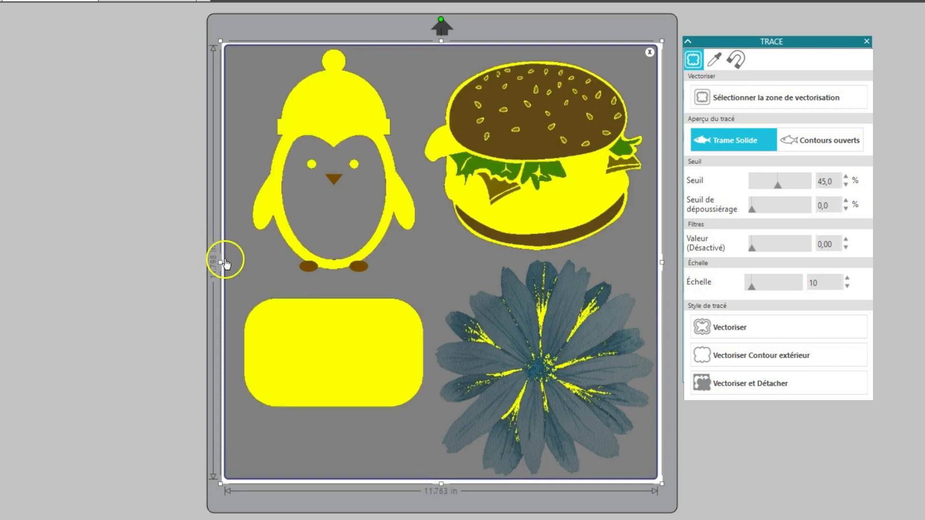
{"action": "left_click_drag", "start_coordinate": [220, 262], "coordinate": [233, 262]}
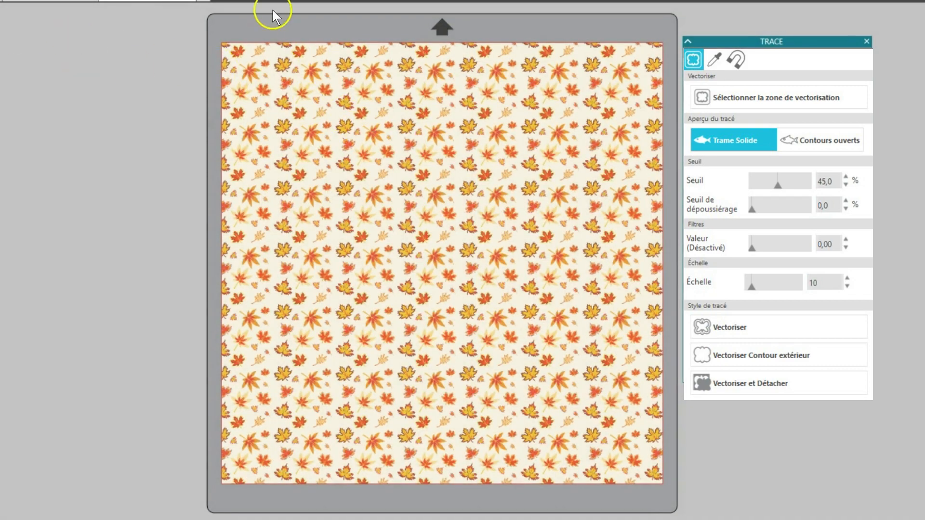
Step: Select a trace area around a group of leaves in the autumn leaf pattern
{"action": "left_click_drag", "start_coordinate": [379, 137], "coordinate": [549, 285]}
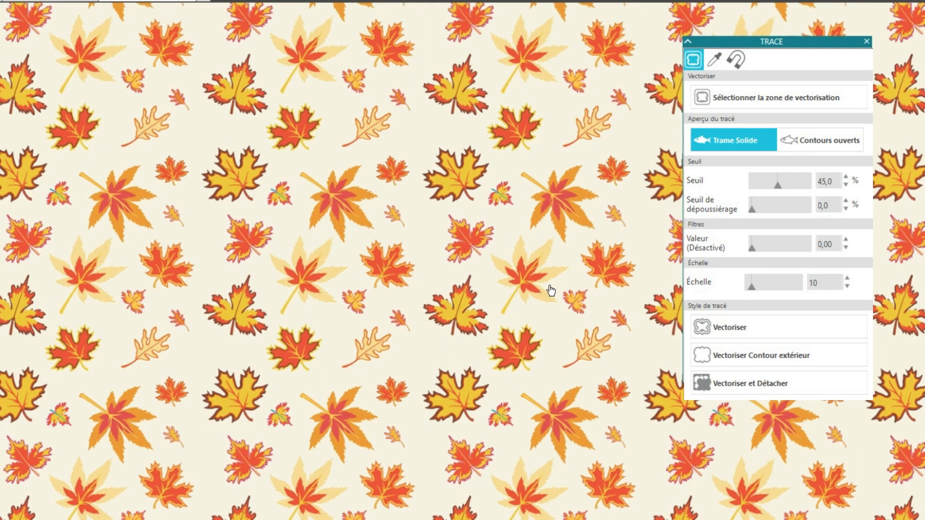
{"action": "mouse_move", "coordinate": [255, 99]}
{"action": "left_mouse_down"}
{"action": "mouse_move", "coordinate": [398, 192]}
{"action": "mouse_move", "coordinate": [521, 342]}
{"action": "mouse_move", "coordinate": [526, 386]}
{"action": "left_mouse_up"}
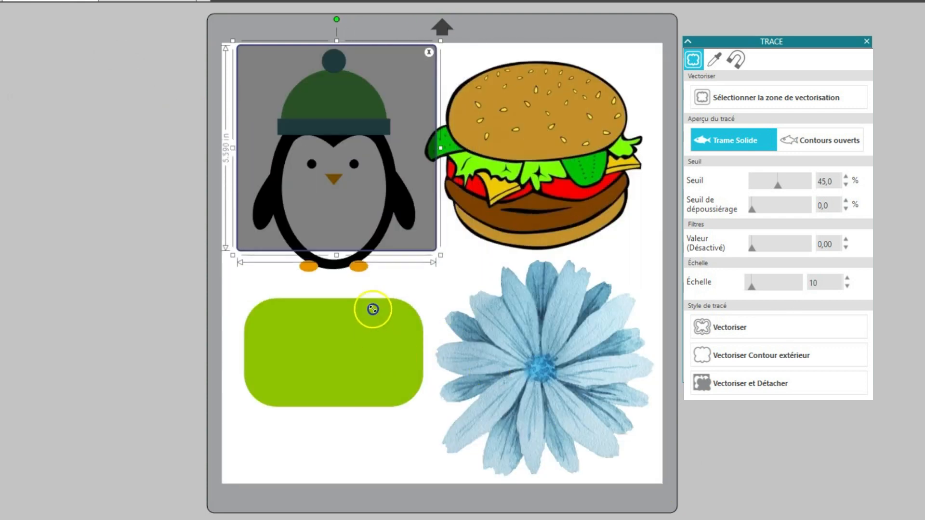
Step: Extend the trace area to cover the whole penguin, trace it with all inner details, and move the outlines beside the page
{"action": "left_click_drag", "start_coordinate": [330, 264], "coordinate": [331, 290]}
{"action": "left_click", "coordinate": [414, 150]}
{"action": "left_click_drag", "start_coordinate": [414, 151], "coordinate": [182, 145]}
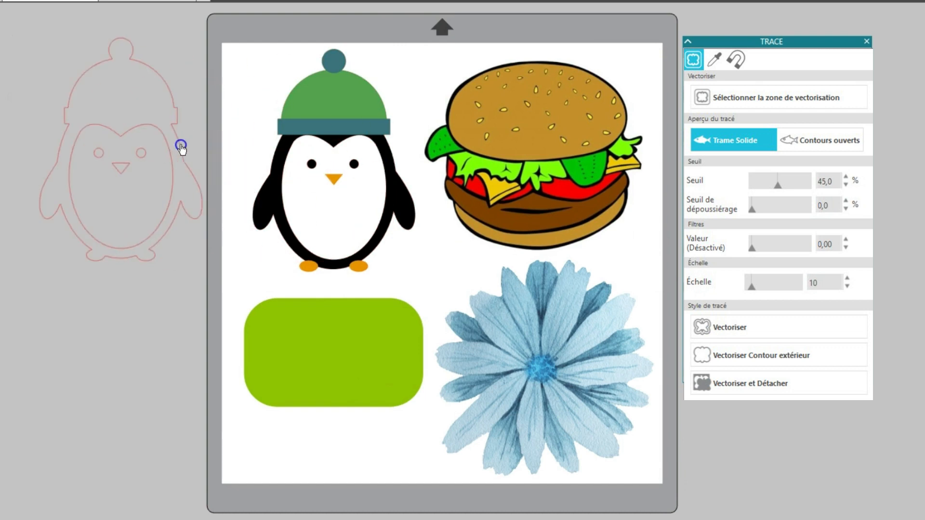
Step: Trace only the penguin's outer edge and place that outline off the page, below the detailed trace
{"action": "mouse_move", "coordinate": [242, 41]}
{"action": "left_mouse_down"}
{"action": "mouse_move", "coordinate": [284, 155]}
{"action": "mouse_move", "coordinate": [424, 272]}
{"action": "mouse_move", "coordinate": [422, 284]}
{"action": "left_mouse_up"}
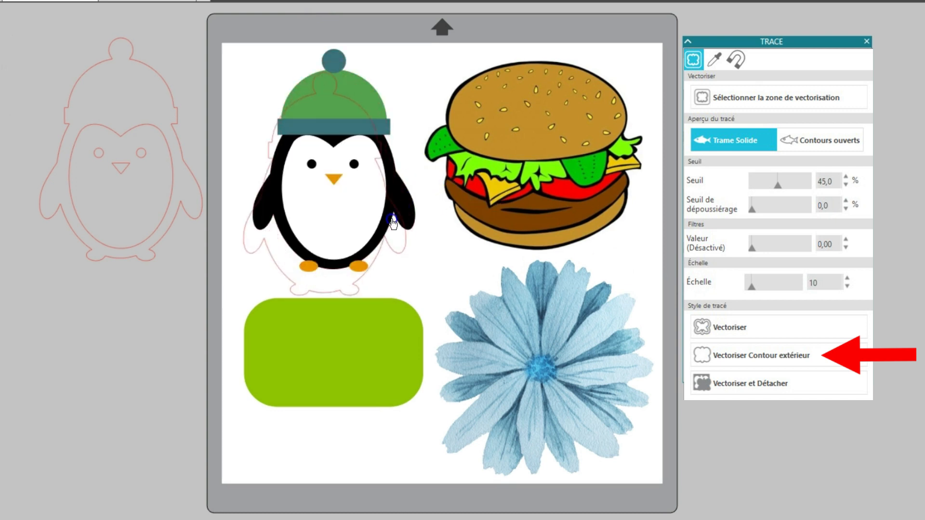
{"action": "mouse_move", "coordinate": [393, 221]}
{"action": "left_mouse_down"}
{"action": "mouse_move", "coordinate": [231, 310]}
{"action": "mouse_move", "coordinate": [186, 393]}
{"action": "mouse_move", "coordinate": [185, 418]}
{"action": "left_mouse_up"}
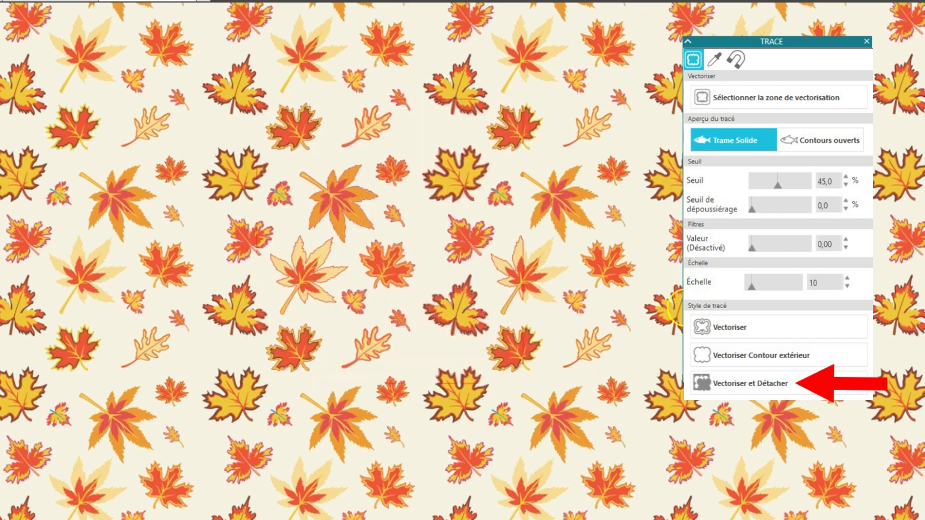
Step: Move the leftover leaf pattern off the page and pull three whole leaves out of the detached group to its right side
{"action": "scroll", "coordinate": [485, 186], "scroll_direction": "down", "scroll_amount": 4}
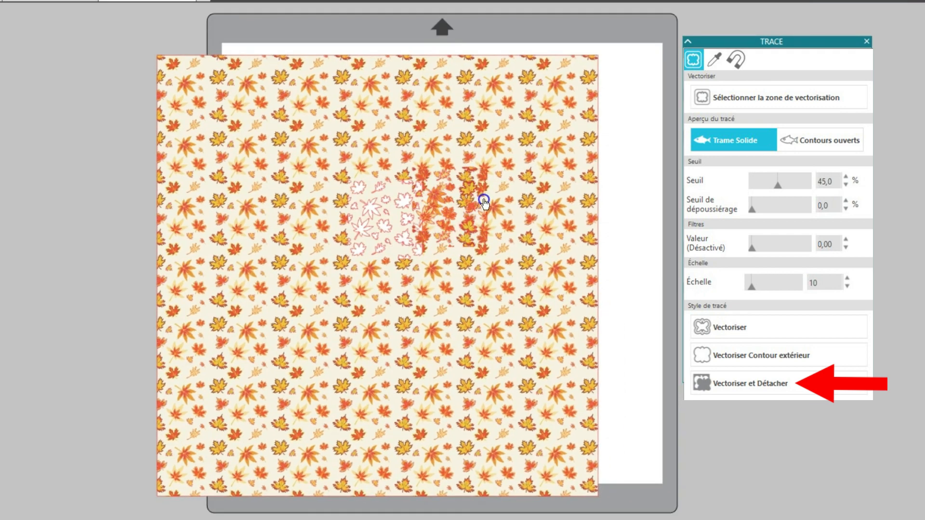
{"action": "mouse_move", "coordinate": [484, 203]}
{"action": "left_mouse_down"}
{"action": "mouse_move", "coordinate": [248, 175]}
{"action": "mouse_move", "coordinate": [101, 181]}
{"action": "left_mouse_up"}
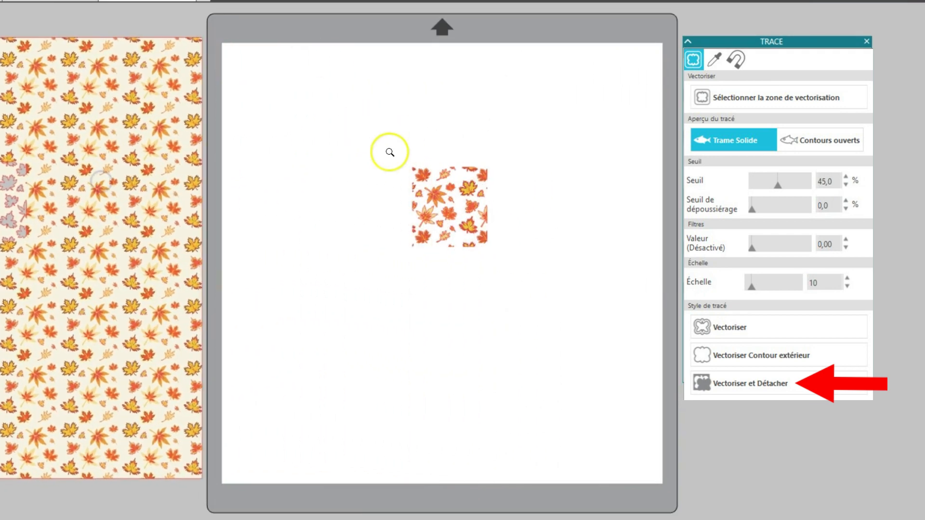
{"action": "scroll", "coordinate": [508, 268], "scroll_direction": "up", "scroll_amount": 5}
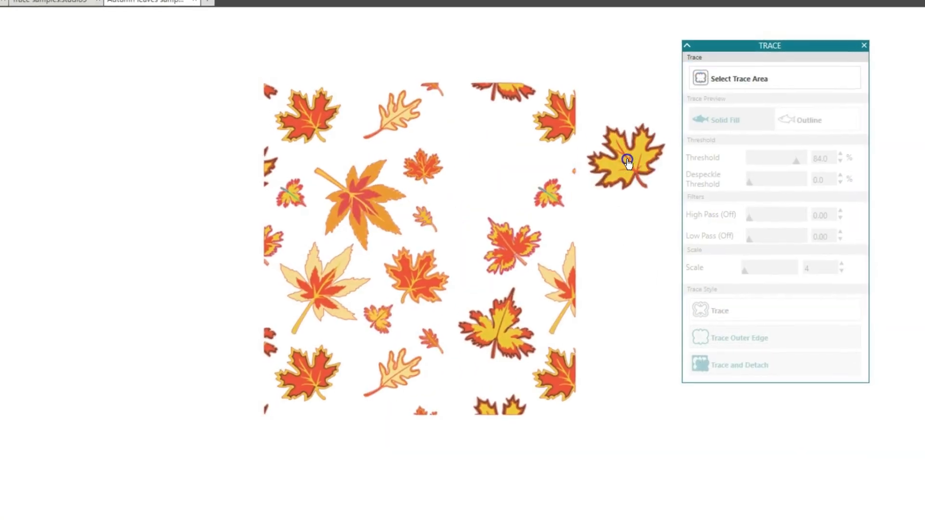
{"action": "left_click_drag", "start_coordinate": [627, 159], "coordinate": [633, 154]}
{"action": "left_click_drag", "start_coordinate": [525, 245], "coordinate": [639, 226]}
{"action": "left_click_drag", "start_coordinate": [505, 323], "coordinate": [636, 302]}
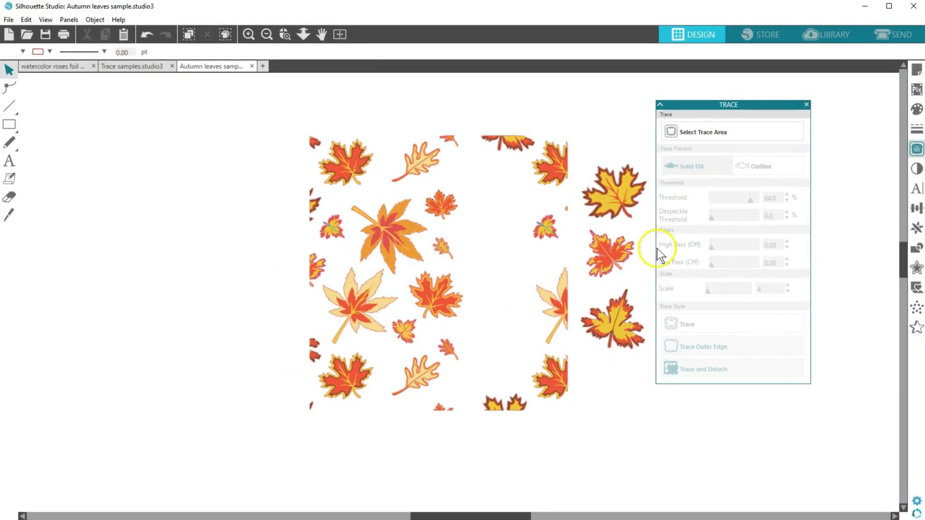
Step: Set the three separated leaves to Cut in the Send workspace and return to the design view
{"action": "left_click", "coordinate": [894, 35]}
{"action": "left_click_drag", "start_coordinate": [385, 190], "coordinate": [354, 264]}
{"action": "left_click", "coordinate": [655, 107]}
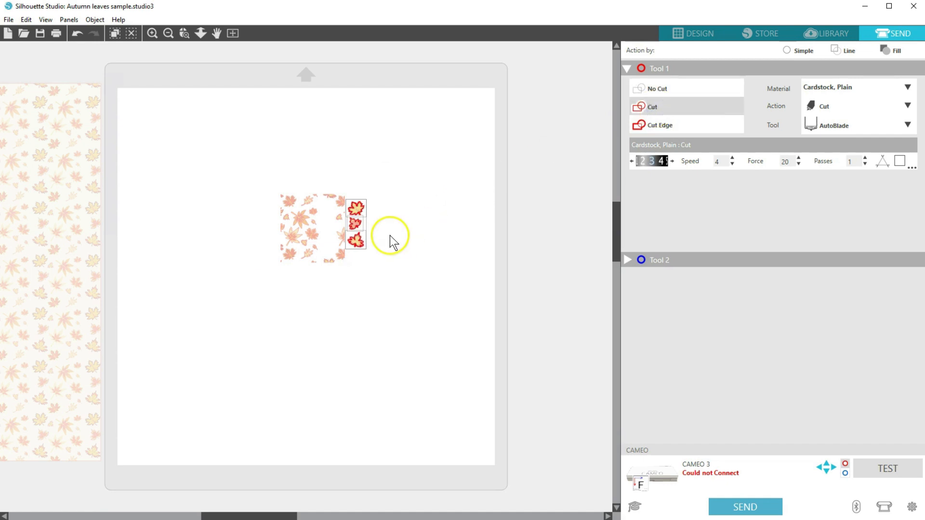
{"action": "left_click", "coordinate": [421, 215]}
{"action": "left_click", "coordinate": [697, 34]}
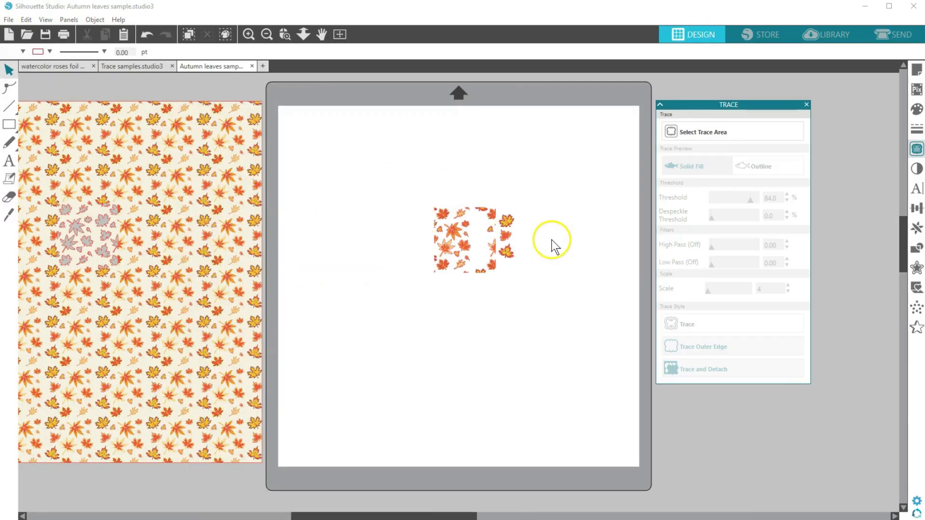
Step: In the Trace samples document, place the detailed penguin trace over its image and check the cut lines in the Send workspace
{"action": "left_click", "coordinate": [151, 67]}
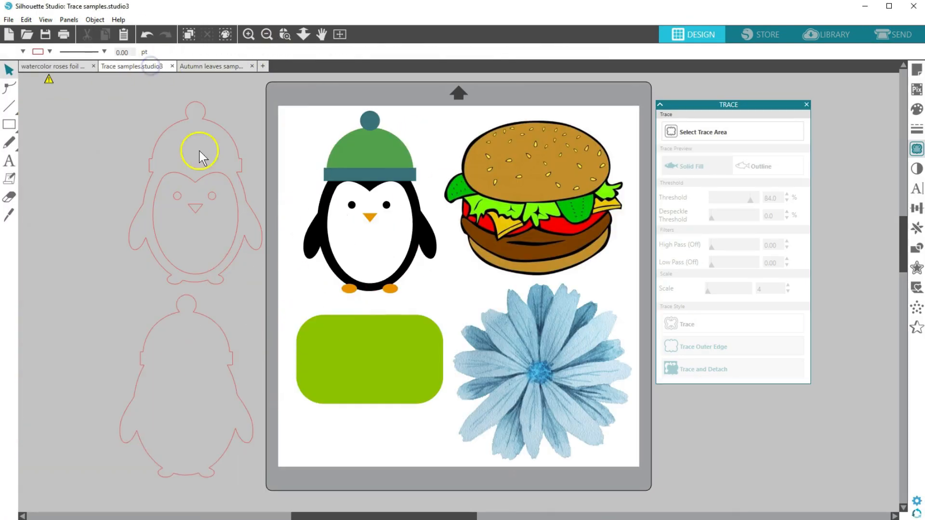
{"action": "left_click_drag", "start_coordinate": [244, 201], "coordinate": [420, 212]}
{"action": "left_click", "coordinate": [892, 34]}
{"action": "left_click", "coordinate": [273, 248]}
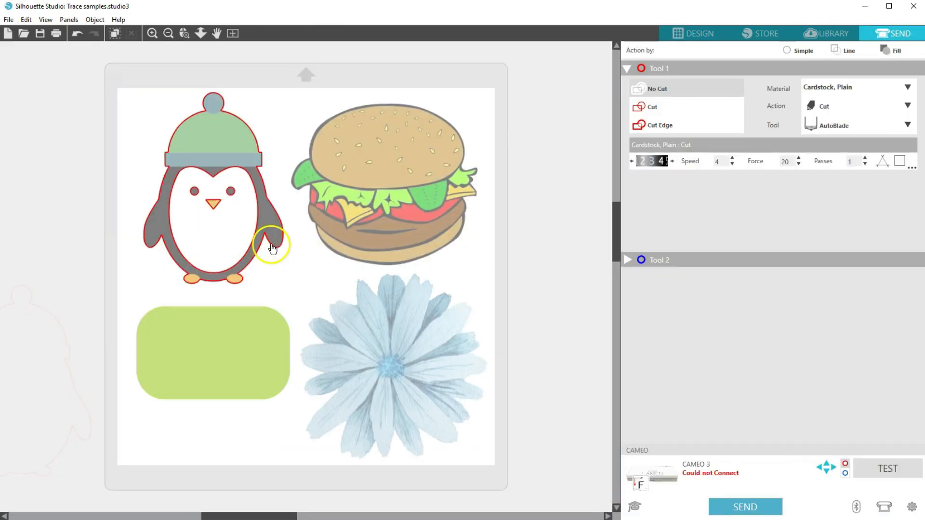
{"action": "left_click", "coordinate": [702, 32]}
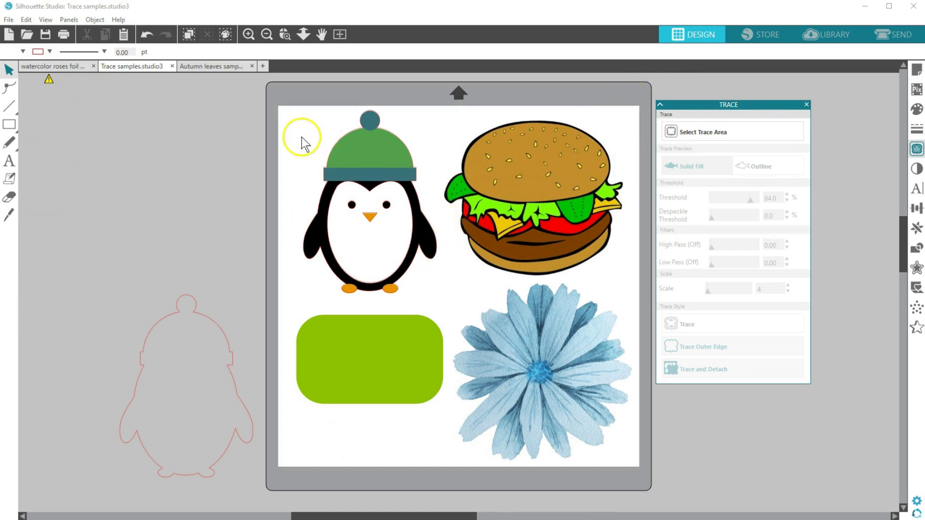
Step: Center the penguin trace and image on each other, and move the penguin image off the page away from its outlines
{"action": "left_click", "coordinate": [362, 214]}
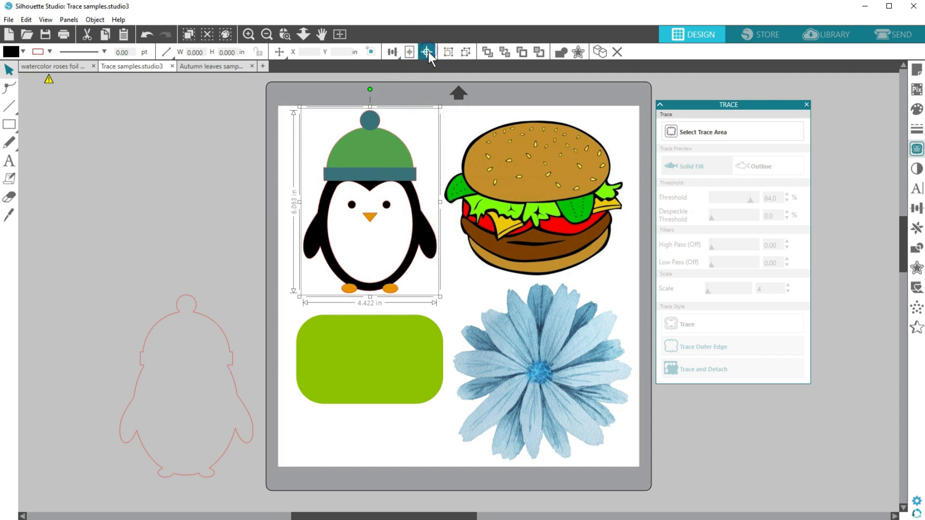
{"action": "left_click", "coordinate": [621, 128]}
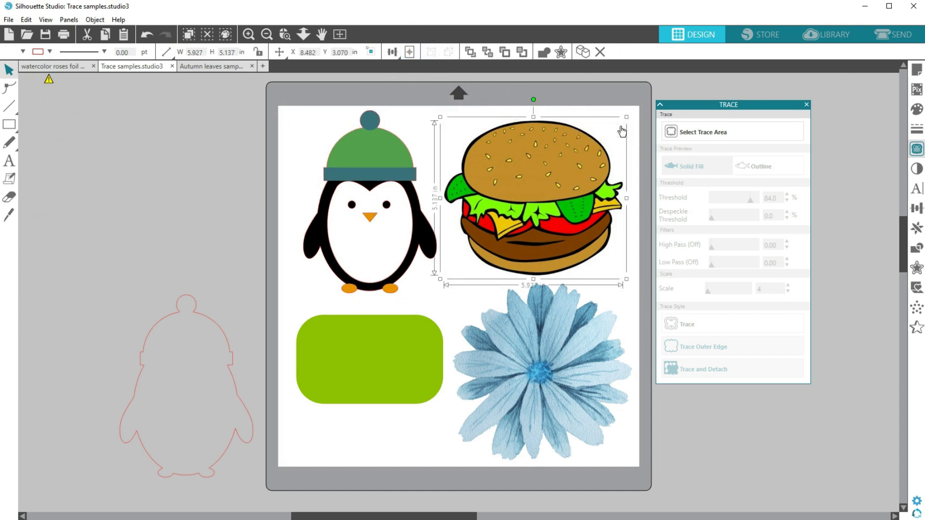
{"action": "left_click", "coordinate": [514, 171]}
{"action": "left_click", "coordinate": [416, 178]}
{"action": "left_click_drag", "start_coordinate": [415, 179], "coordinate": [237, 165]}
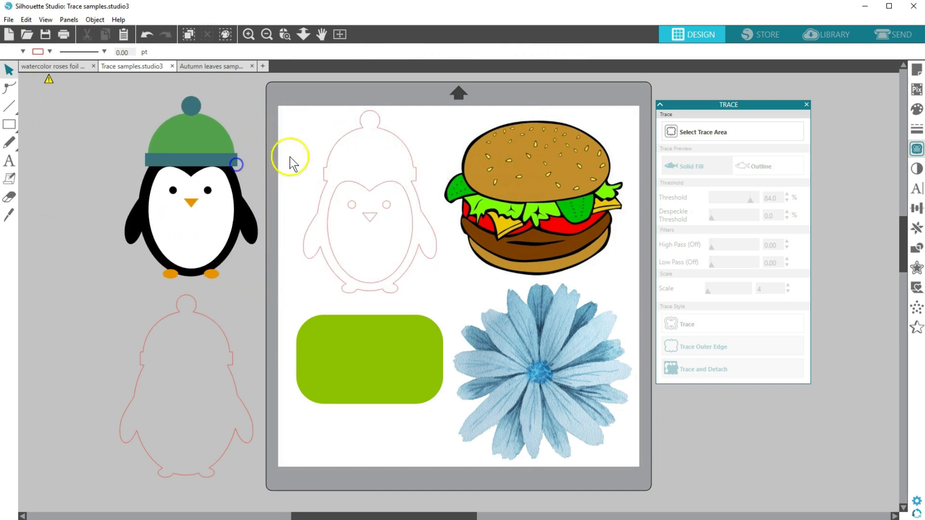
Step: Release the penguin trace's compound path and move the eyes and beak, and the belly outline, away from the body outline
{"action": "right_click", "coordinate": [328, 161]}
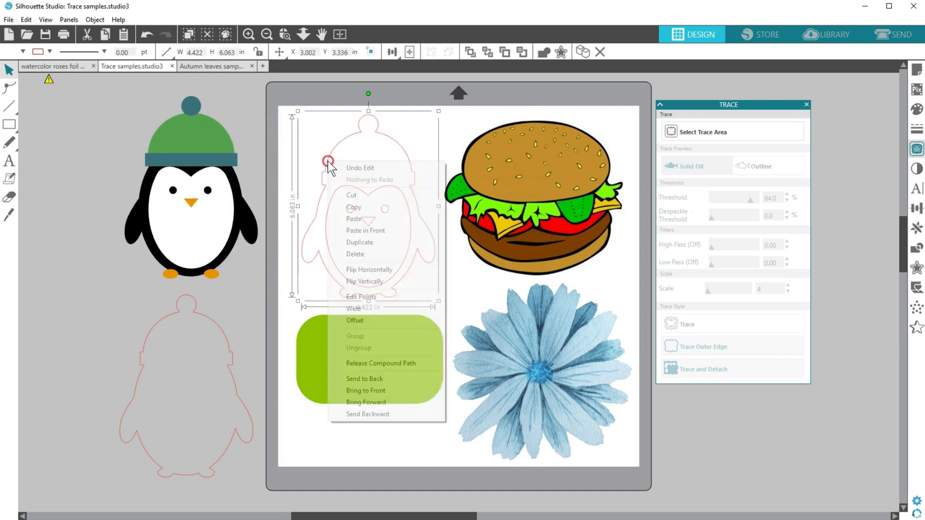
{"action": "left_click", "coordinate": [364, 363]}
{"action": "left_click", "coordinate": [451, 125]}
{"action": "left_click_drag", "start_coordinate": [345, 197], "coordinate": [440, 121]}
{"action": "left_click_drag", "start_coordinate": [399, 196], "coordinate": [312, 93]}
{"action": "left_click", "coordinate": [317, 124]}
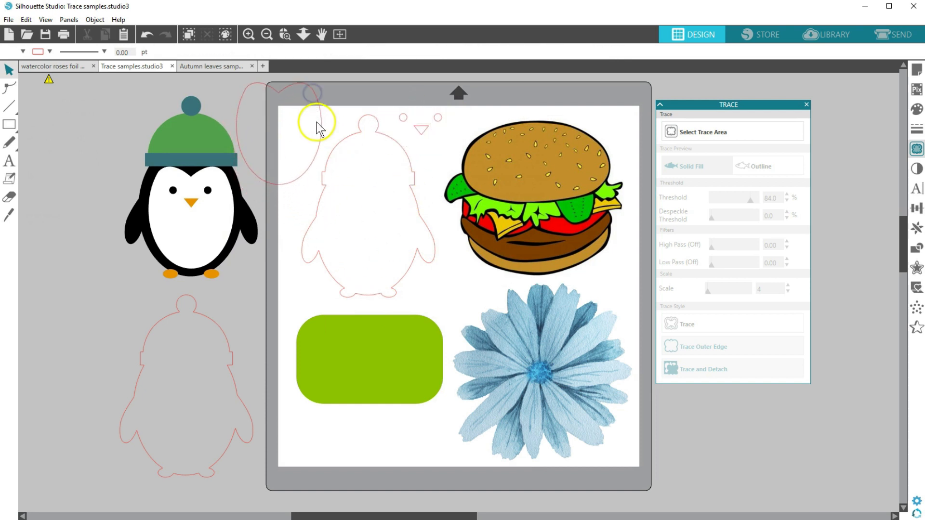